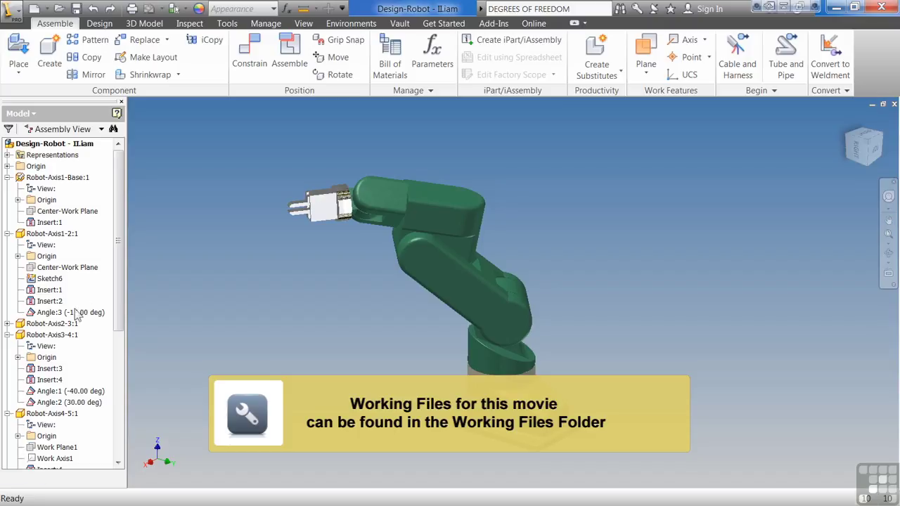
Set the Angle:3 constraint to -10 deg in the browser
left_click(20, 313)
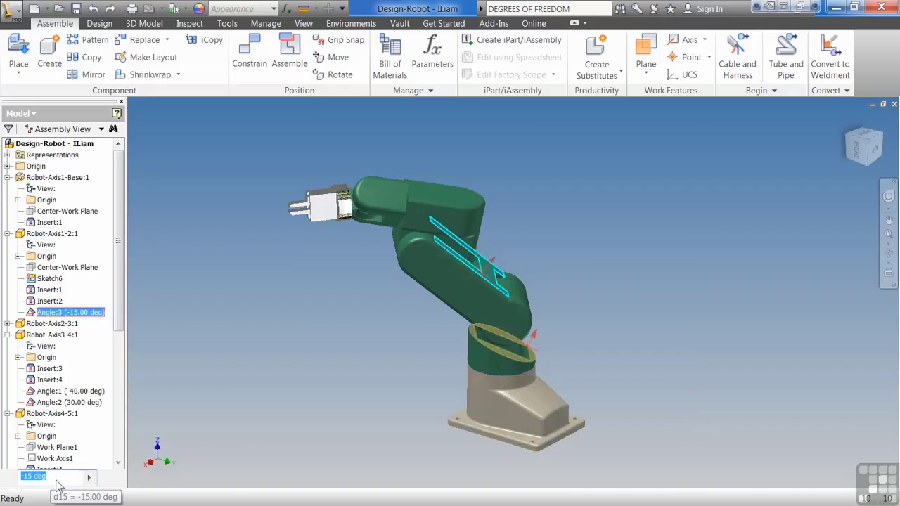
type("-10")
key("Return")
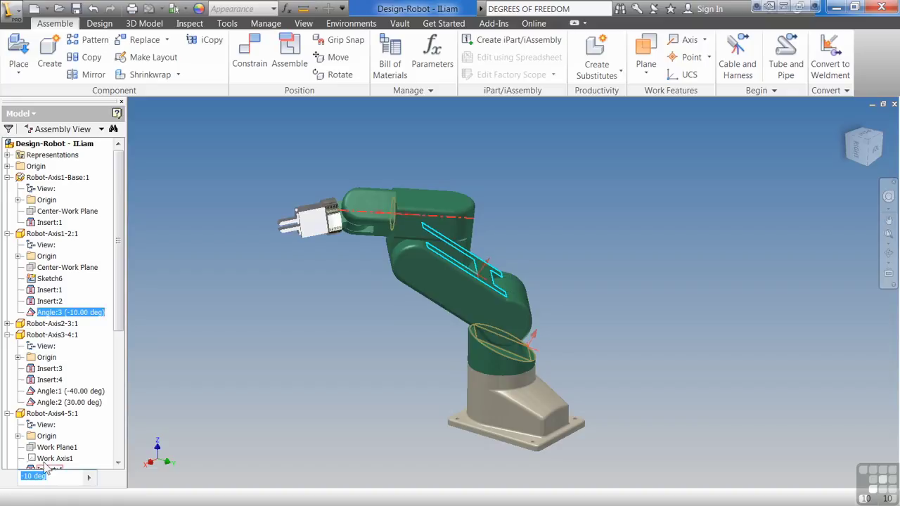
Step Angle:2 through 20, 30 and finally 40 deg
left_click(64, 402)
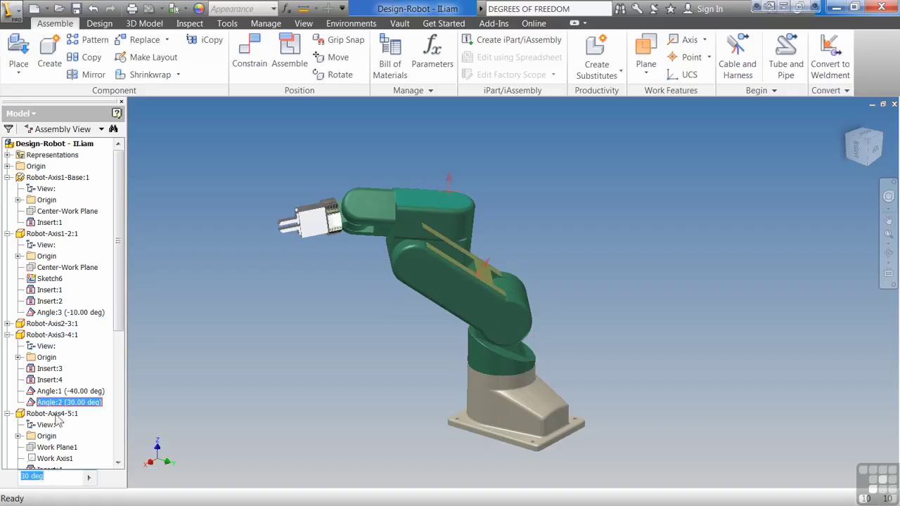
type("20")
key("Return")
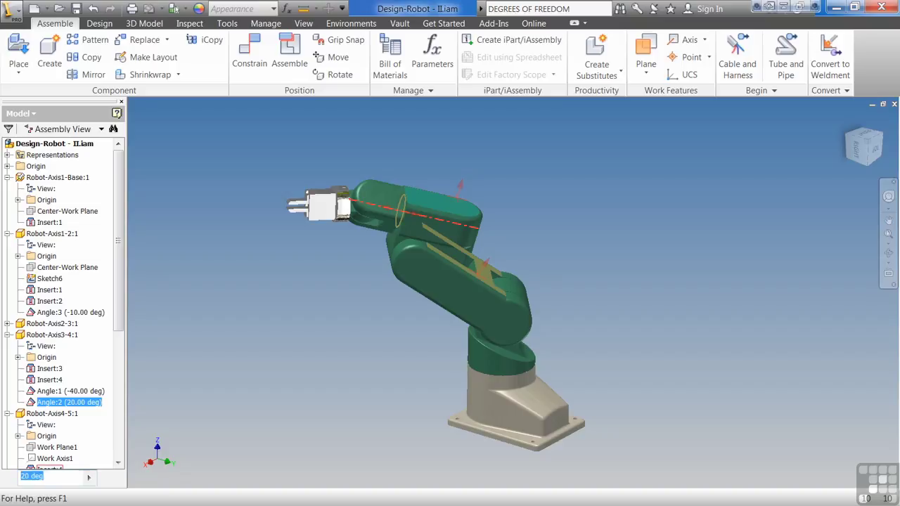
type("30")
key("Return")
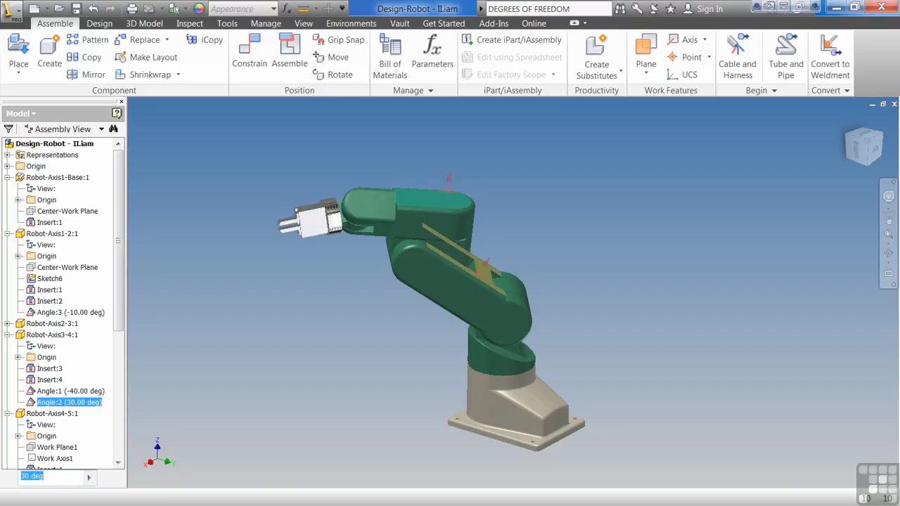
type("40")
key("Return")
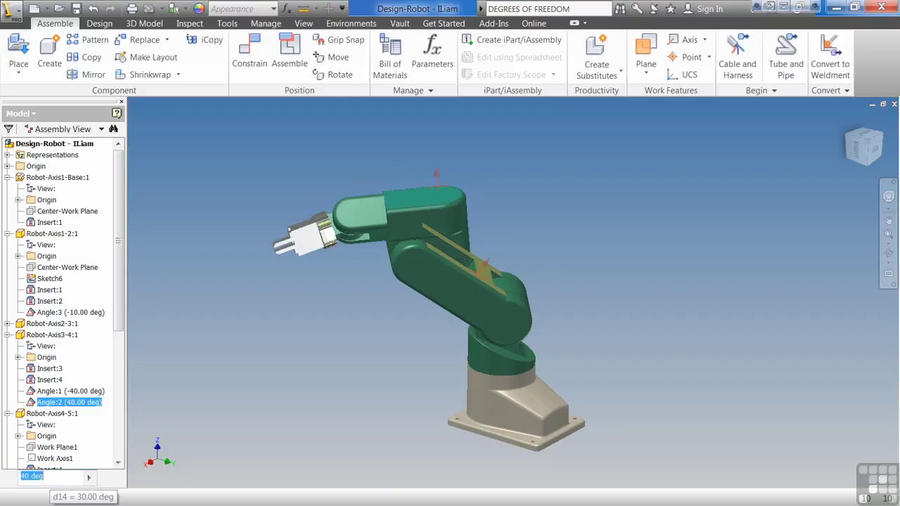
Change Angle:2 to 45 deg by editing its dimension on the model
double_click(31, 403)
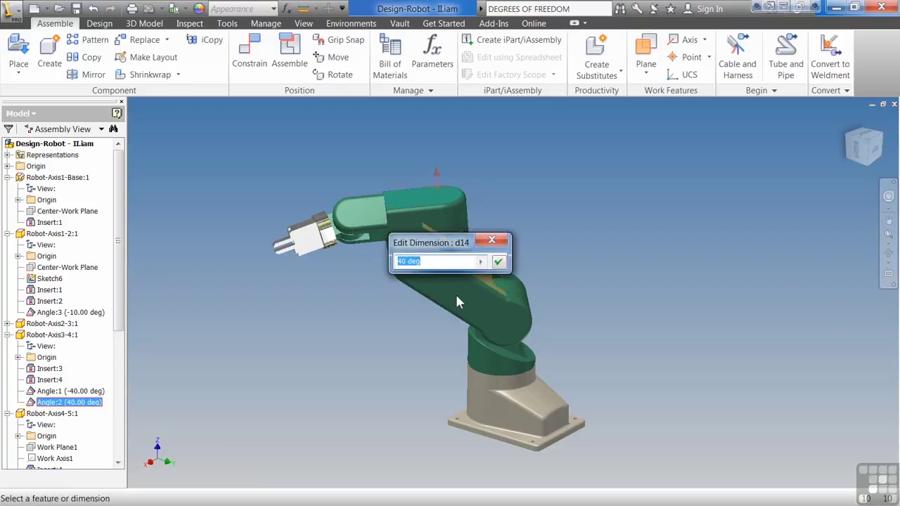
type("45")
key("Return")
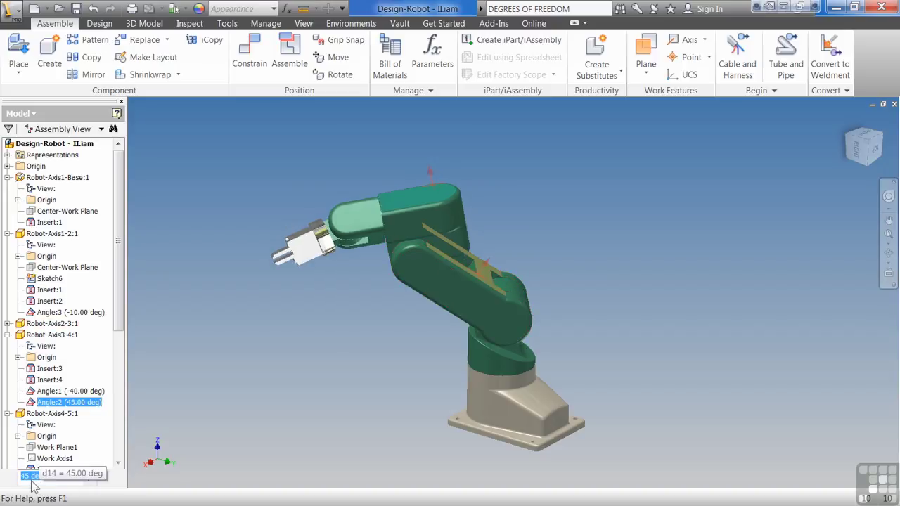
Bring up the Angle:2 constraint's context menu in the browser
right_click(39, 408)
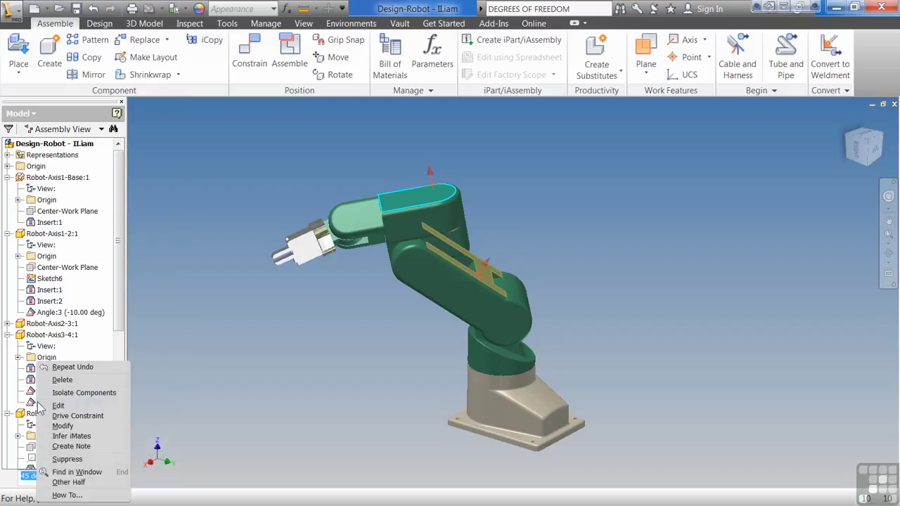
left_click(33, 406)
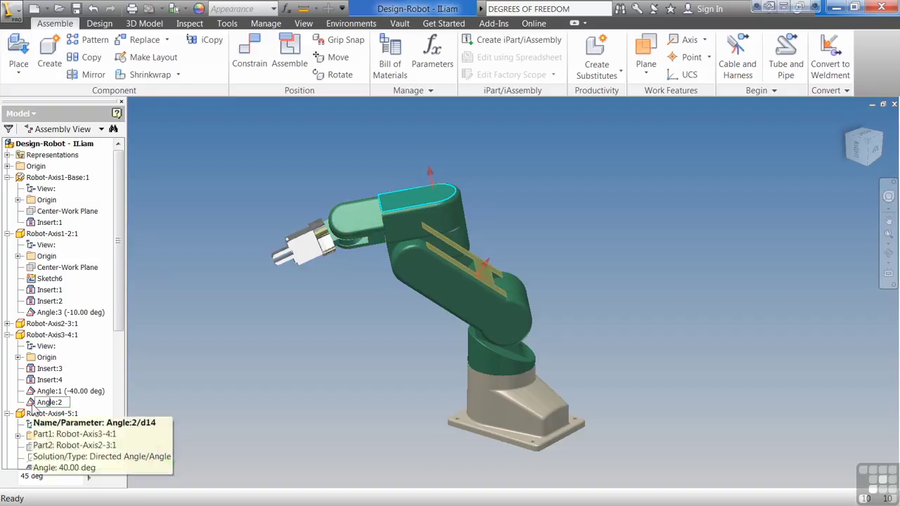
left_click(35, 405)
right_click(32, 406)
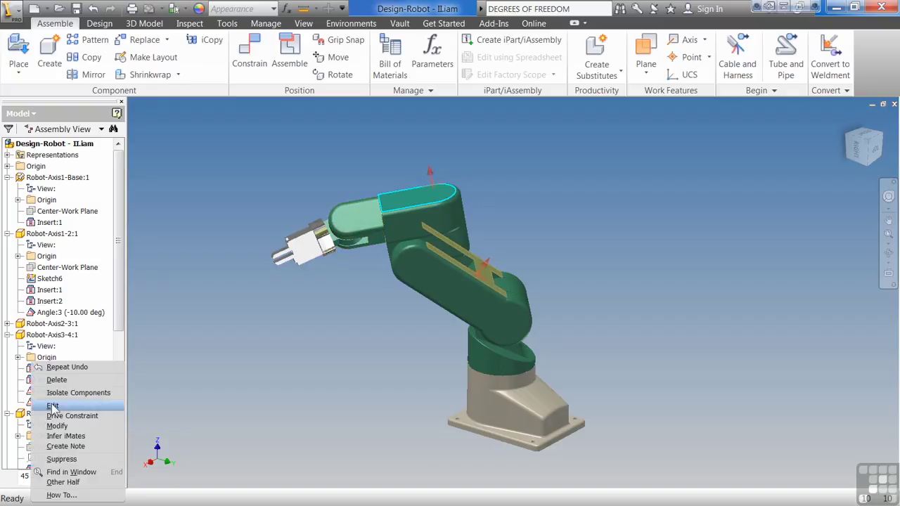
Edit Angle:2 and re-pick its second selection as a face on the arm
left_click(52, 407)
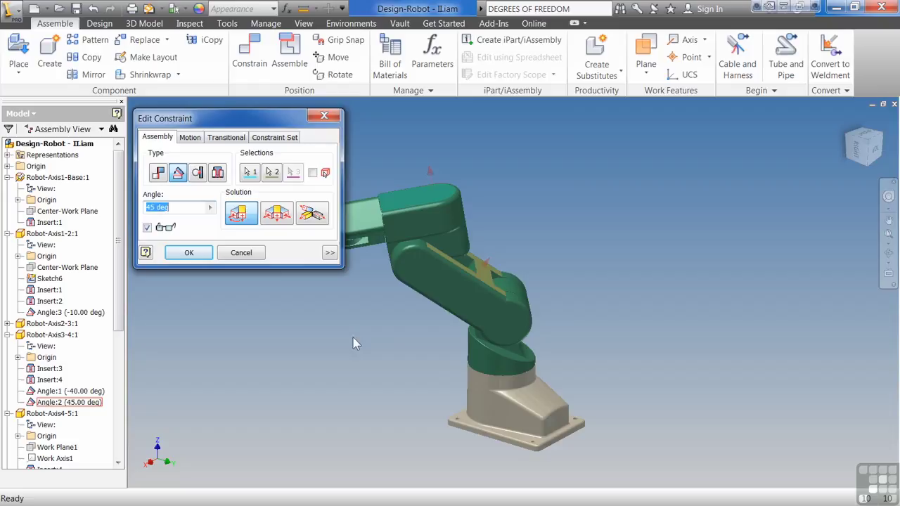
middle_click_drag(356, 343, 500, 327, "shift")
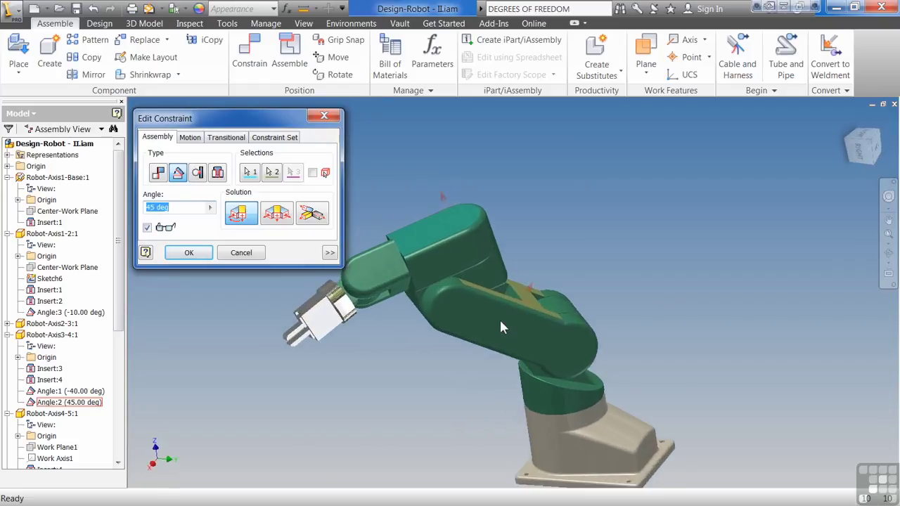
middle_click_drag(592, 290, 433, 215, "shift")
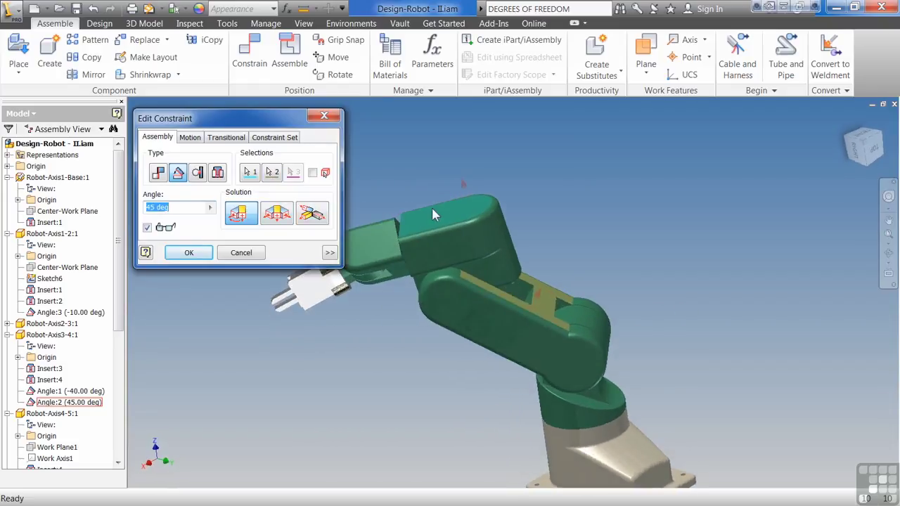
left_click(274, 174)
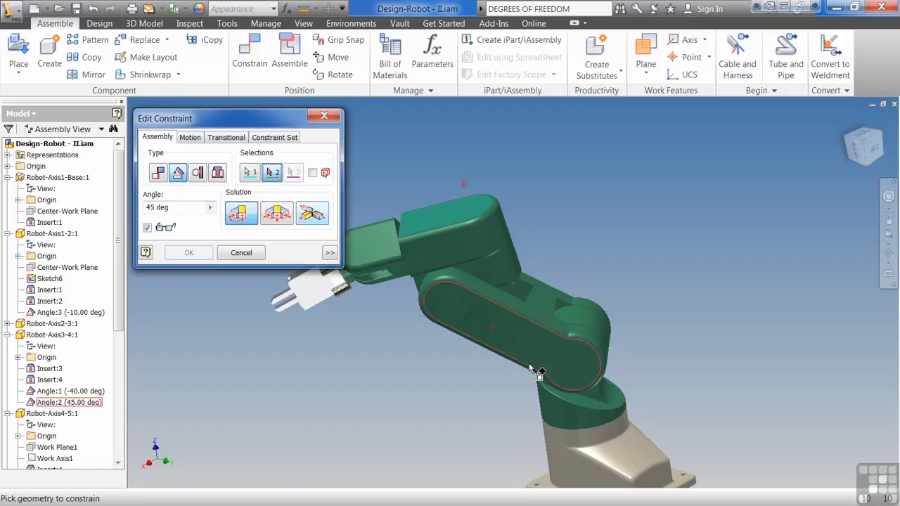
left_click(574, 404)
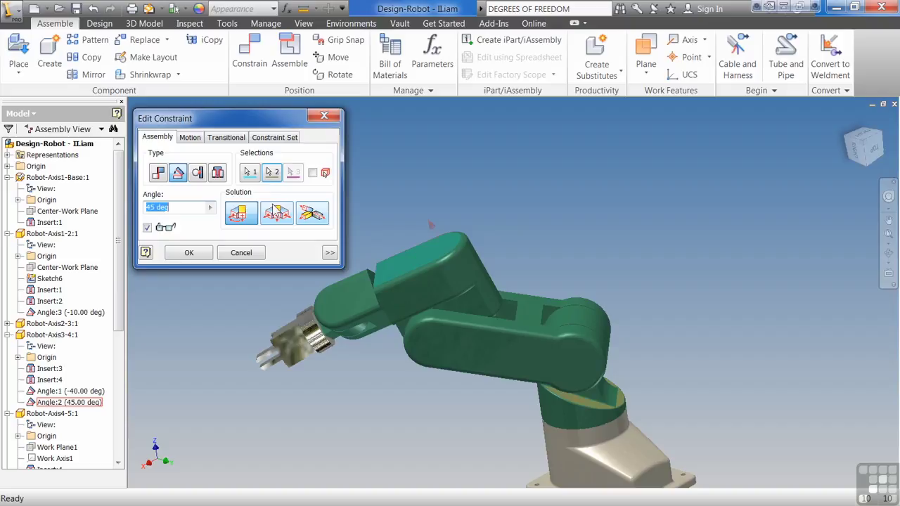
left_click(274, 173)
left_click(539, 322)
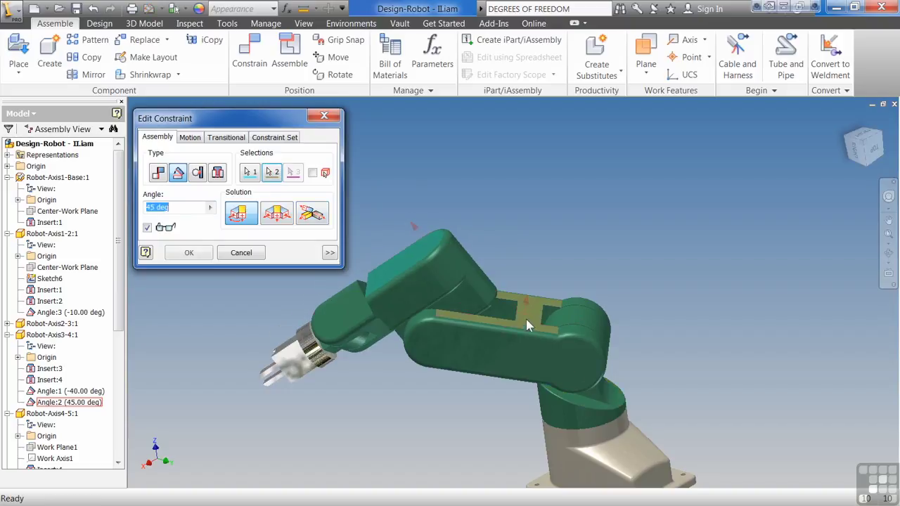
Apply the edited Angle:2 constraint and swing the middle arm to test it
middle_click_drag(555, 356, 225, 268, "shift")
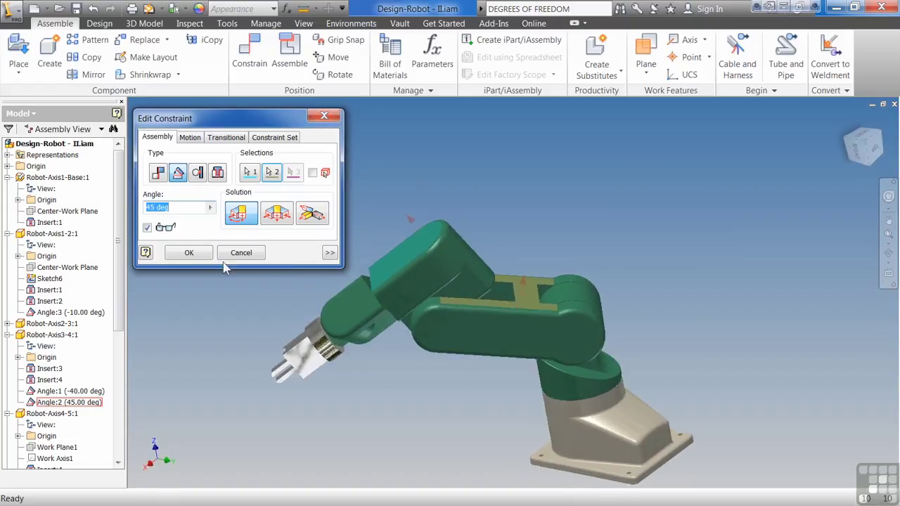
left_click(189, 253)
left_click_drag(452, 355, 357, 318)
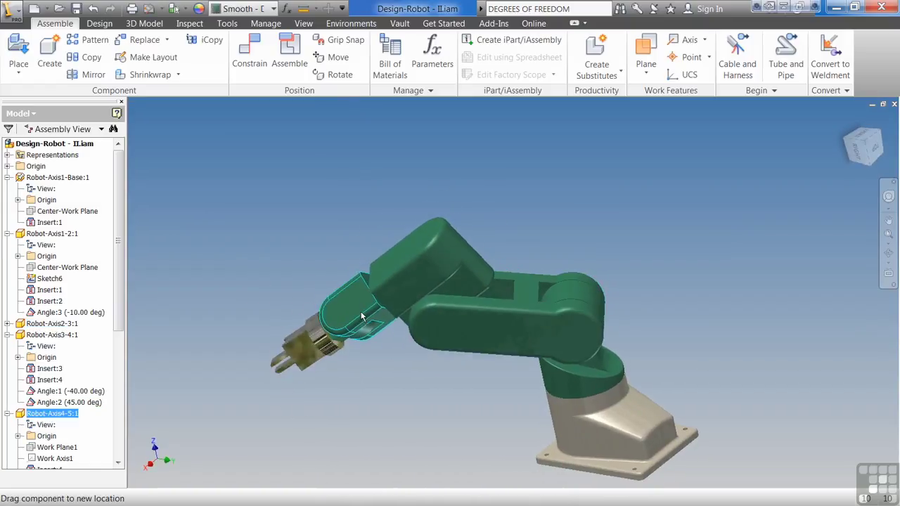
Drag the wrist and lower turret to test motion, then show Degrees of Freedom
left_click_drag(316, 343, 306, 363)
left_click_drag(566, 380, 549, 372)
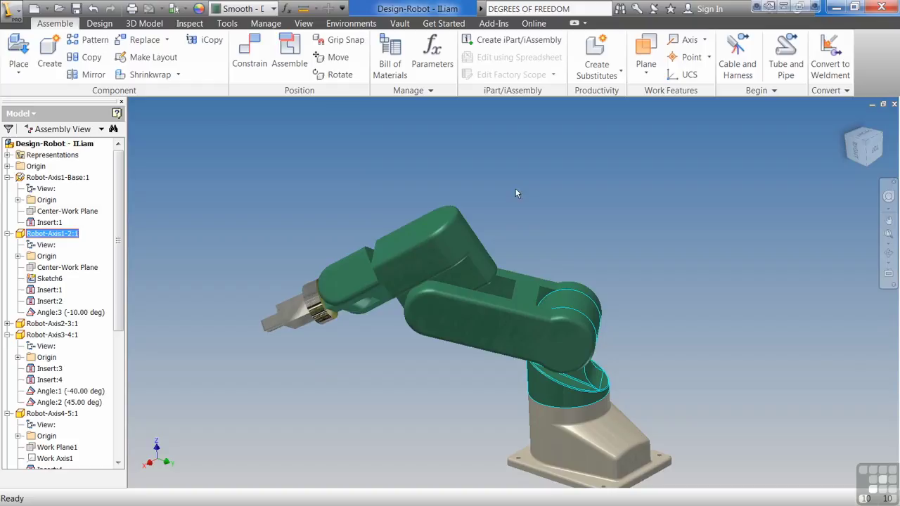
left_click(304, 23)
left_click(98, 57)
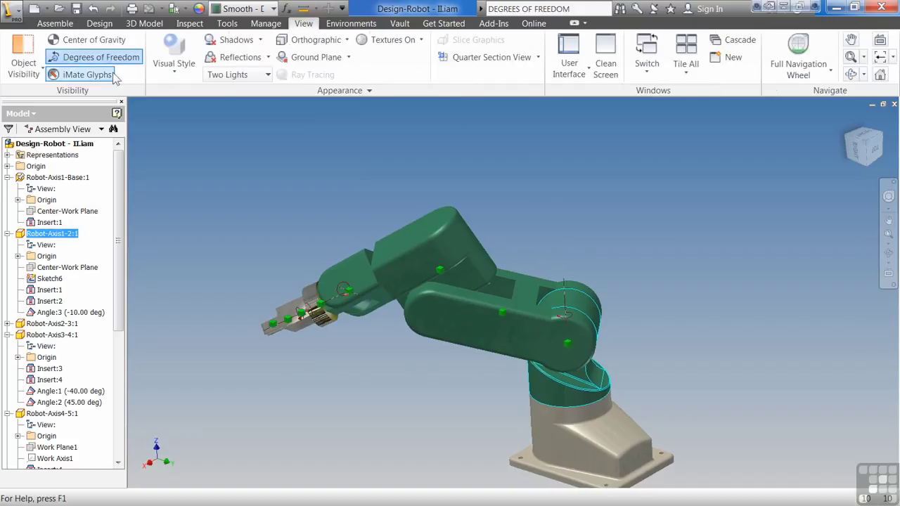
Back on the Assemble tab, swing the arm into a new raised pose
left_click(55, 24)
left_click(301, 228)
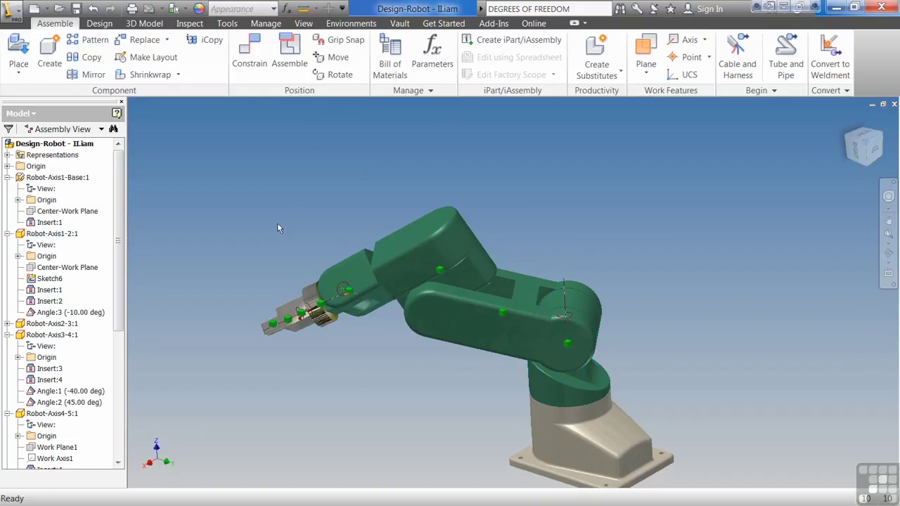
left_click_drag(303, 313, 496, 348)
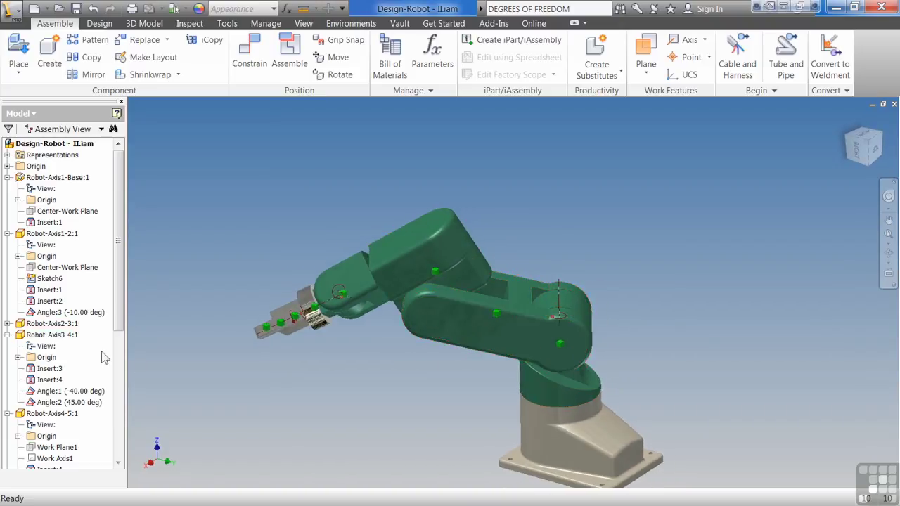
Delete the Angle:3 constraint and swing the now-free middle arm
left_click(70, 313)
right_click(76, 314)
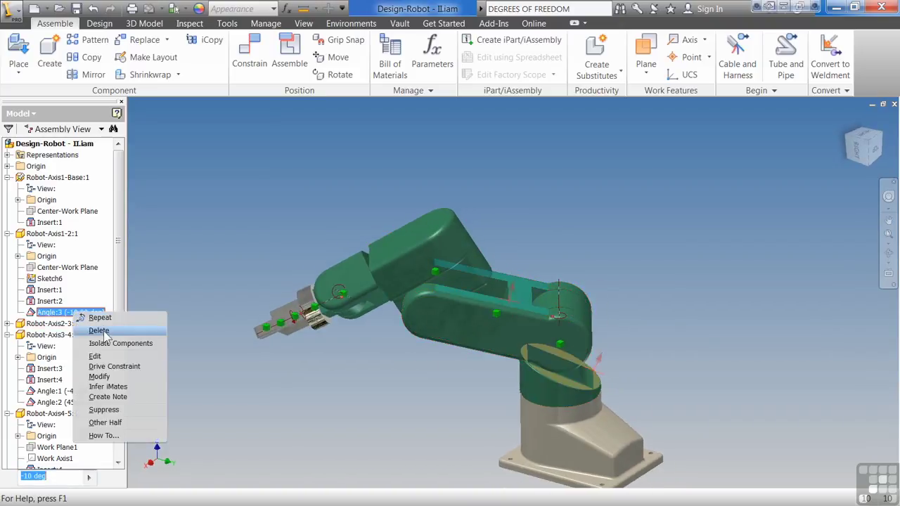
left_click(99, 330)
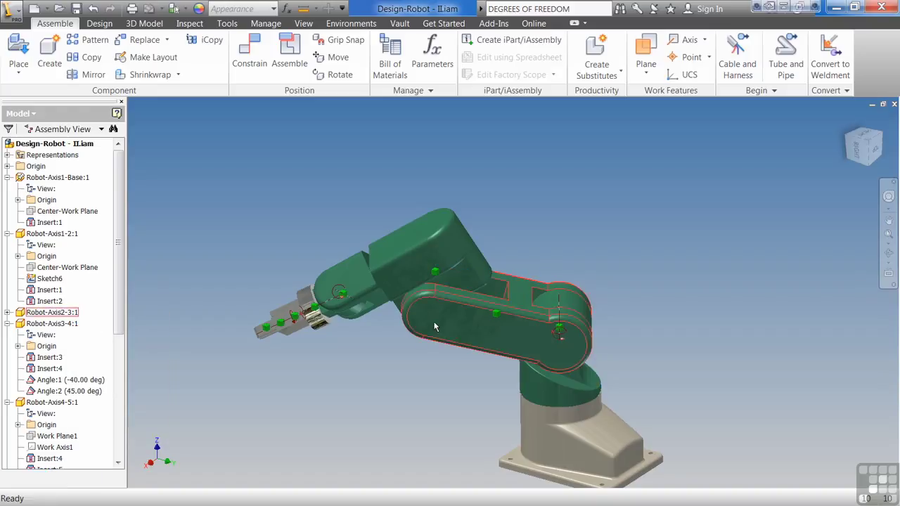
left_click_drag(495, 330, 484, 285)
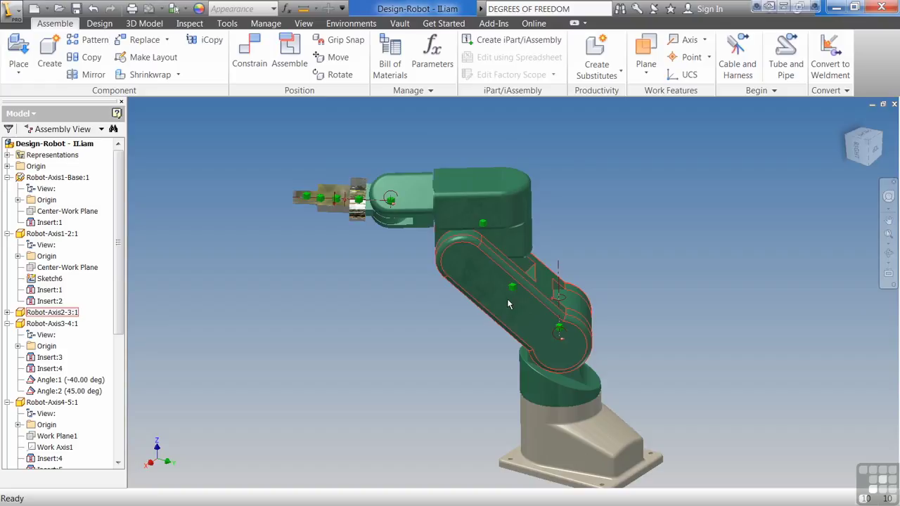
Ground Robot-Axis2-3:1, then unground it again
right_click(507, 298)
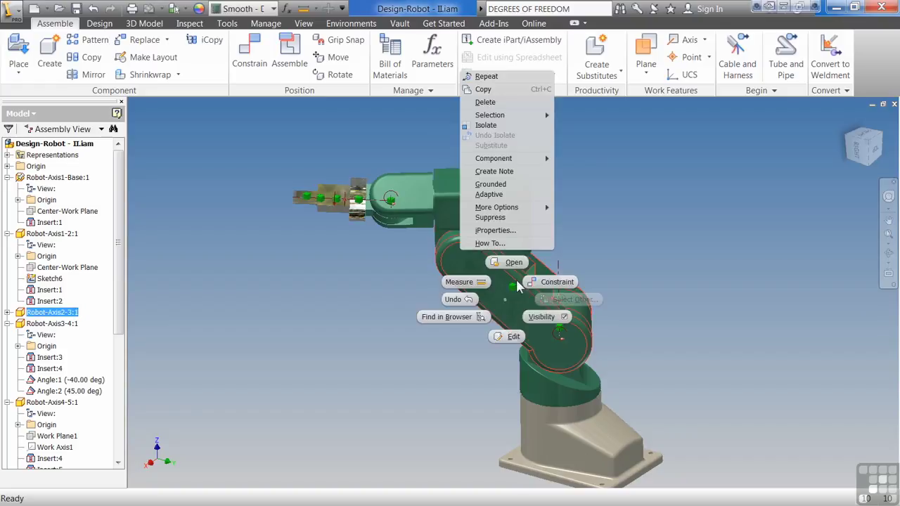
left_click(517, 181)
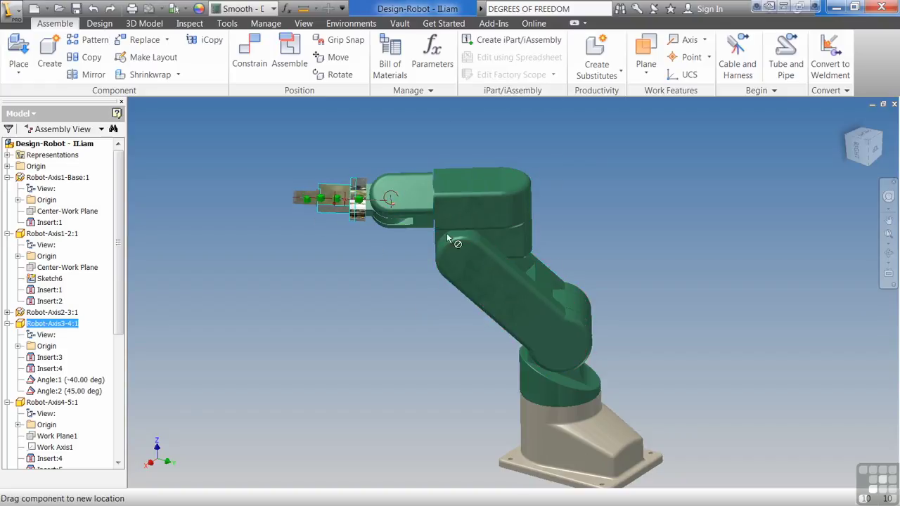
right_click(473, 296)
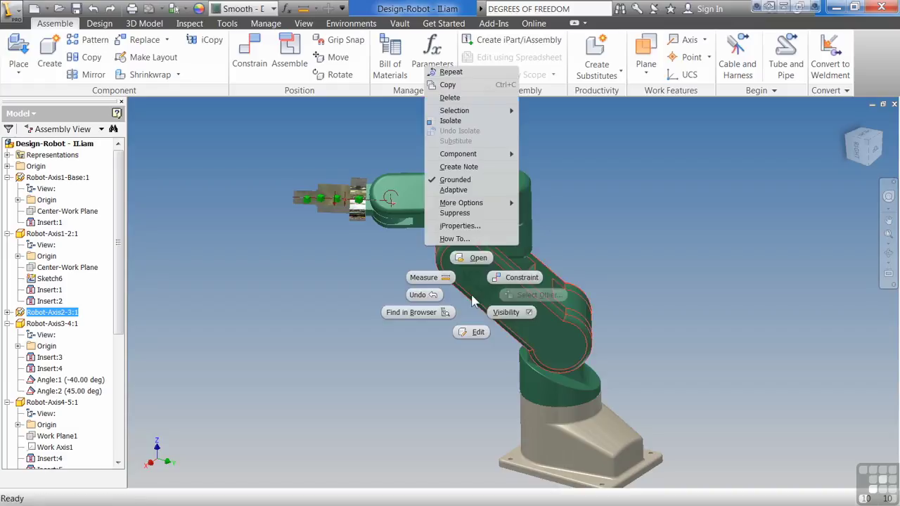
left_click(462, 184)
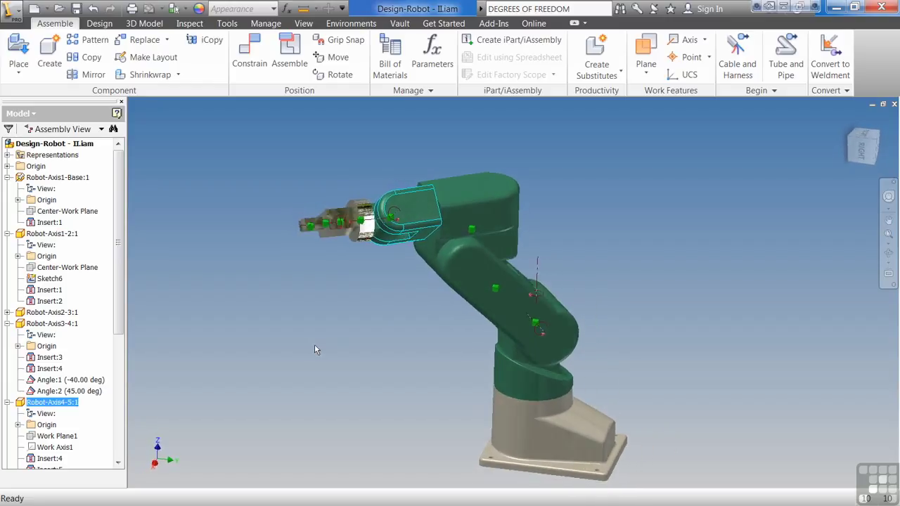
Swing the gripper and set Robot-Axis4-5:1's Angle:1 to -30 deg
left_click_drag(348, 226, 413, 224)
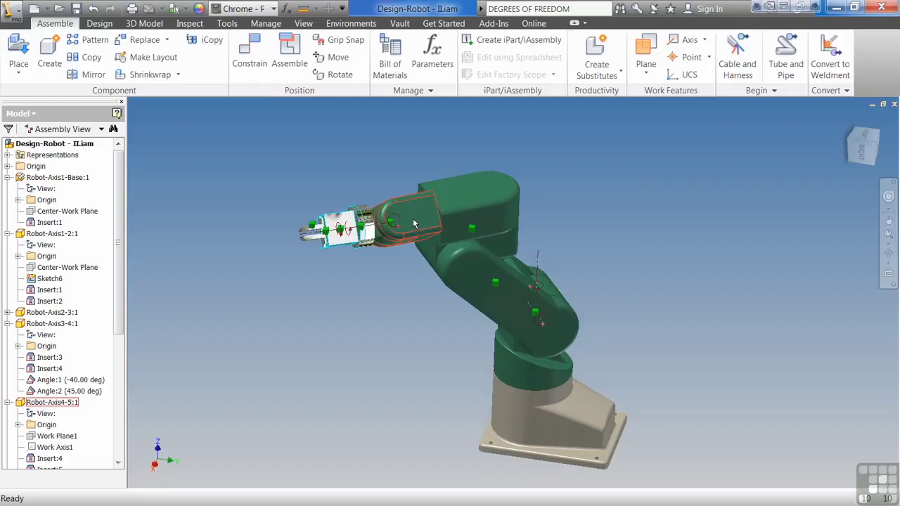
left_click(412, 222)
scroll(73, 420, "down", 2)
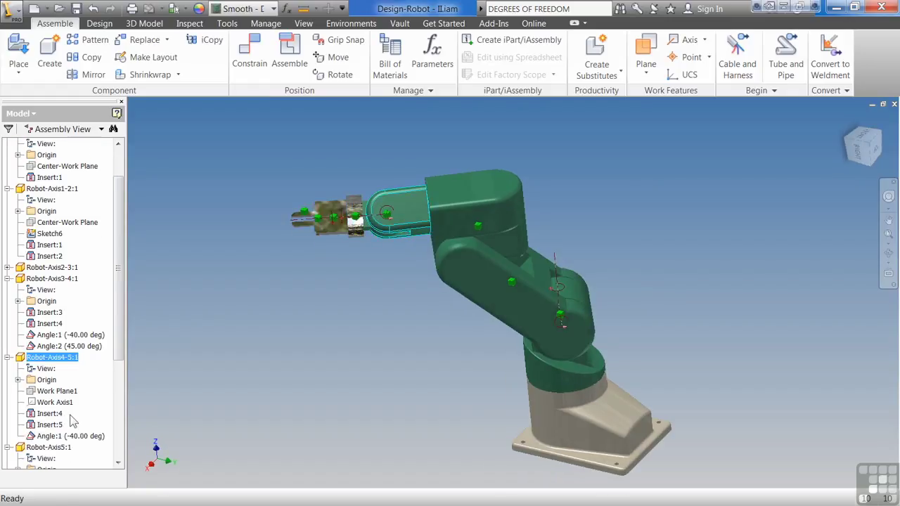
double_click(71, 436)
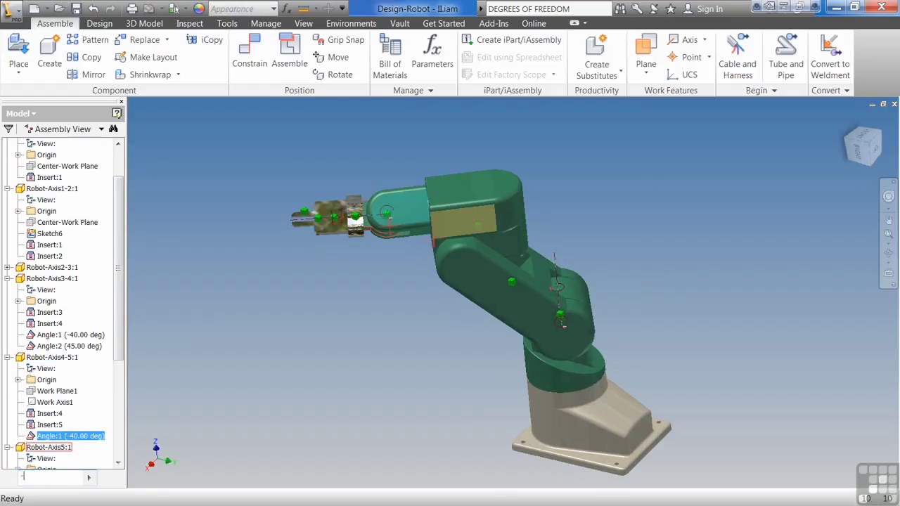
type("-30")
key("Return")
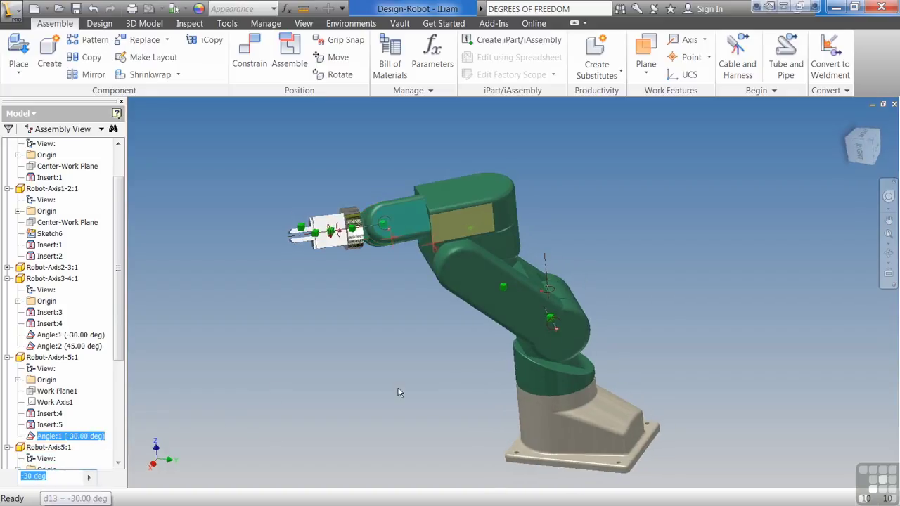
Re-enter -30 deg for Angle:1 after it showed 30 deg
left_click(378, 396)
scroll(378, 396, "up", 2)
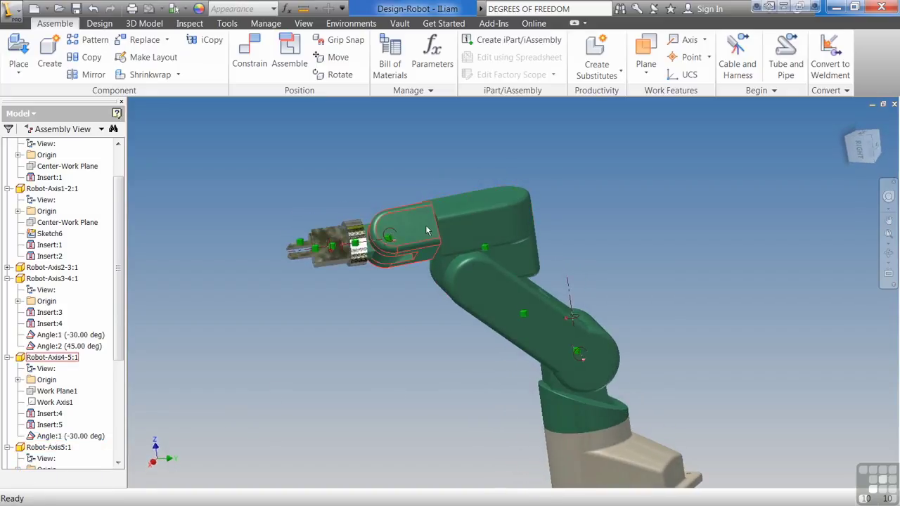
double_click(71, 436)
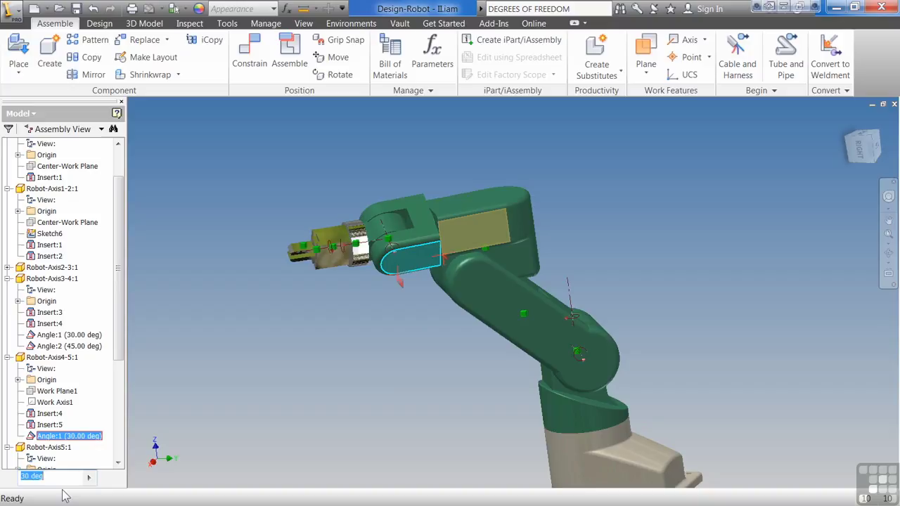
type("-30")
key("Return")
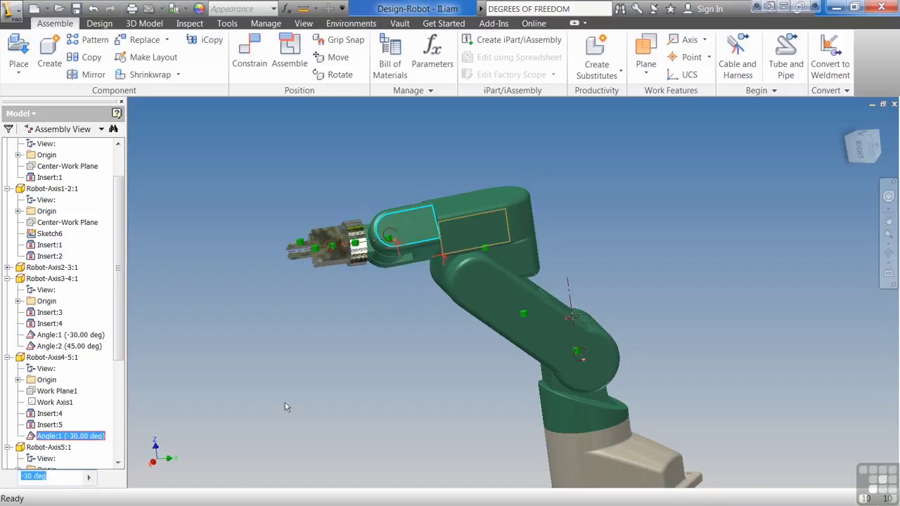
key("F6")
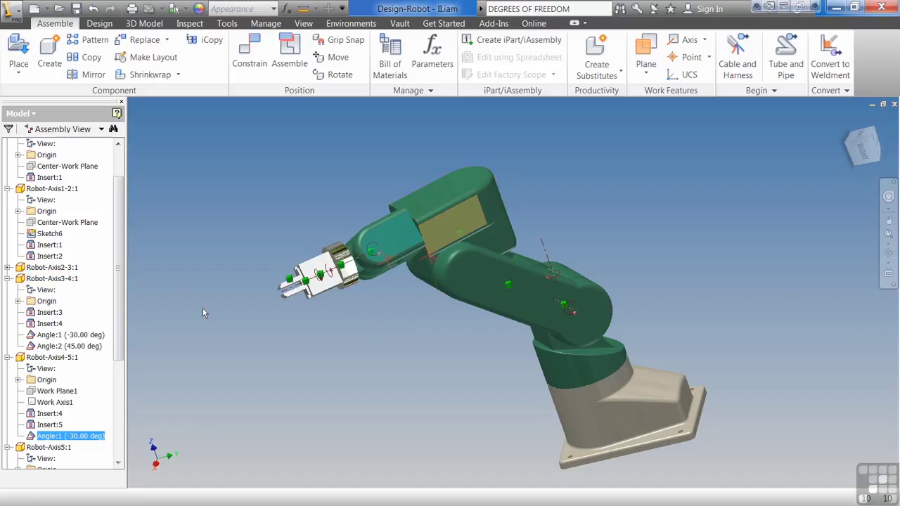
Set the wrist's Angle:1 constraint to -35 deg
left_click(55, 436)
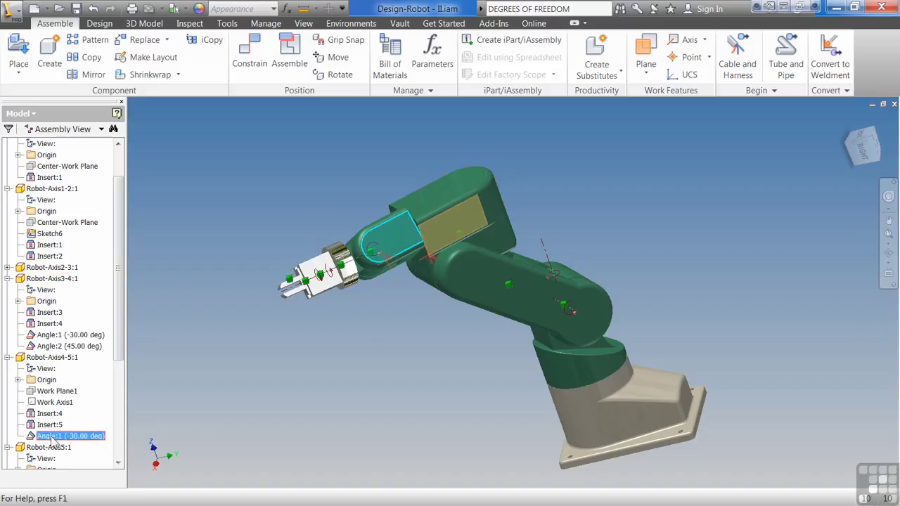
double_click(33, 441)
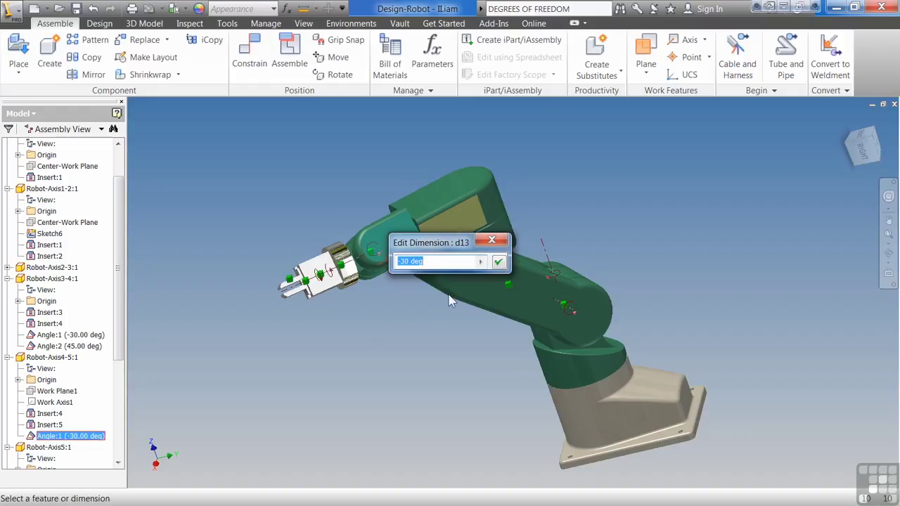
type("-35")
key("Return")
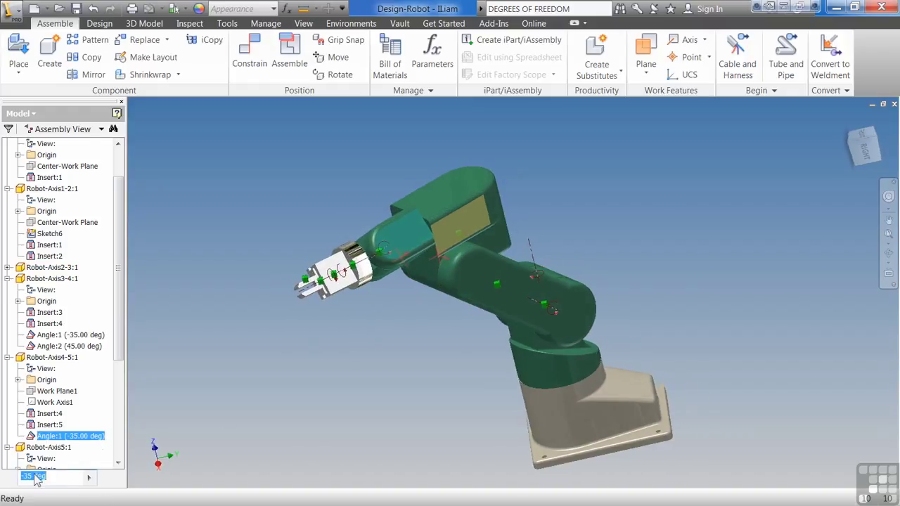
Change Angle:1 from -35 to -40 deg
right_click(43, 437)
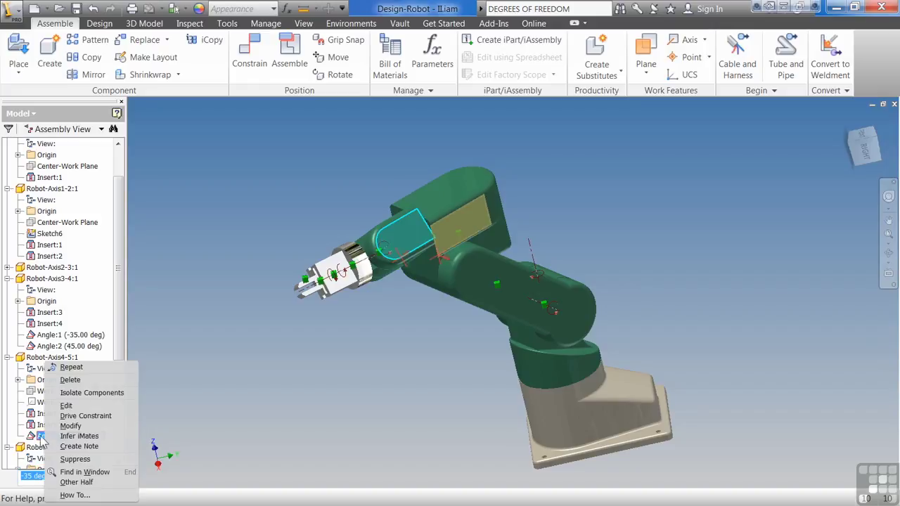
left_click(31, 439)
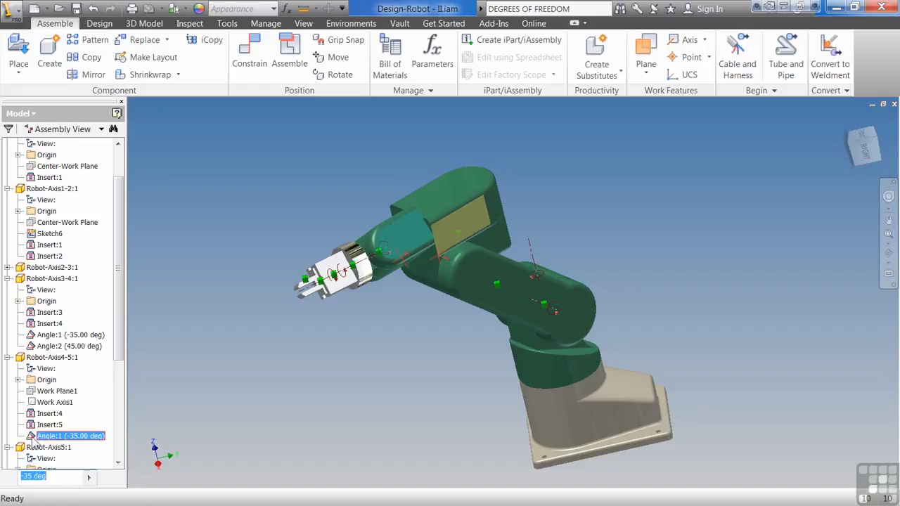
double_click(30, 439)
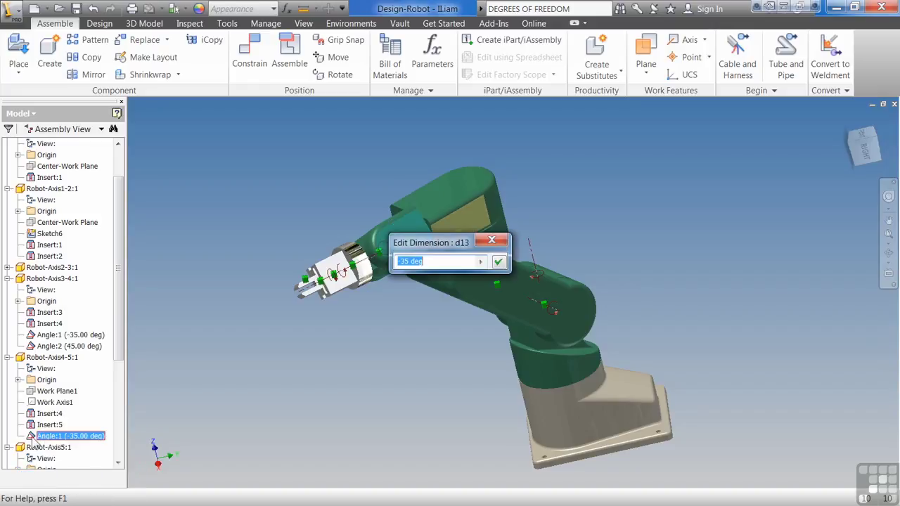
double_click(401, 262)
type("40")
key("Return")
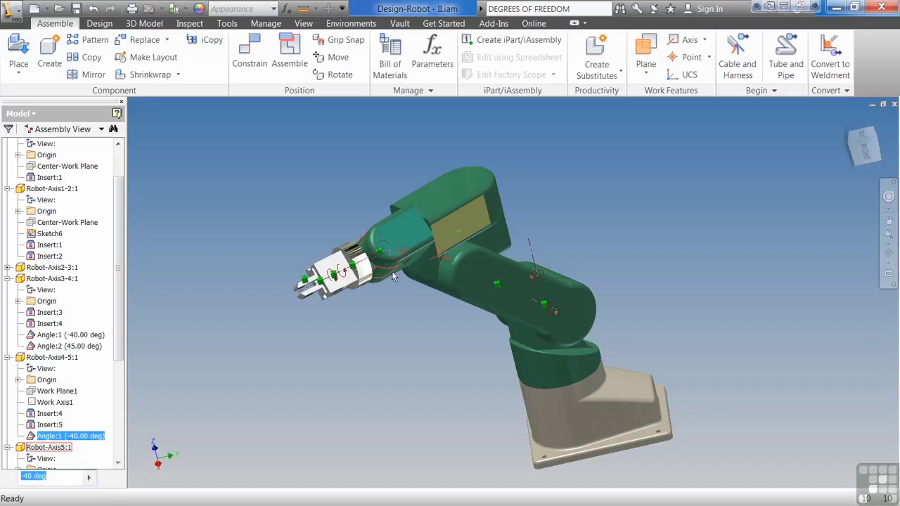
left_click(383, 373)
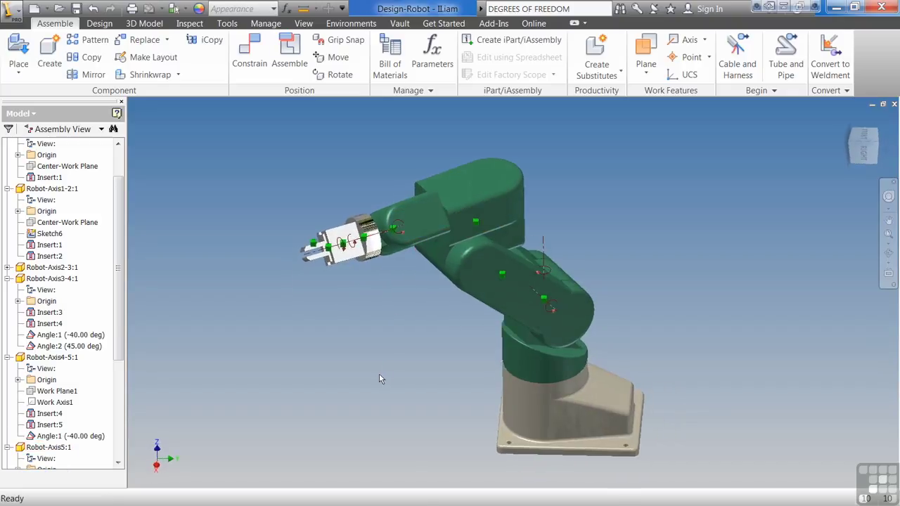
Suppress Angle:1, swing the freed gripper, then unsuppress Angle:1
right_click(72, 438)
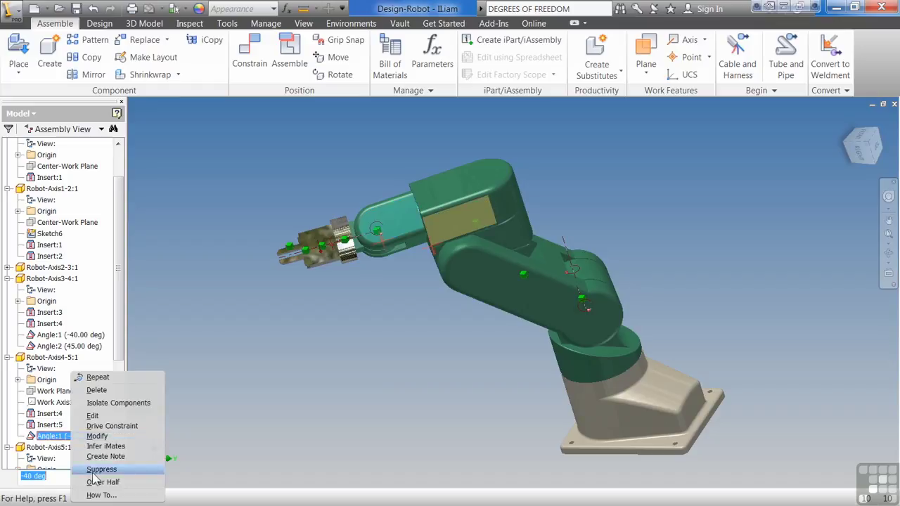
left_click(94, 471)
left_click_drag(369, 232, 387, 226)
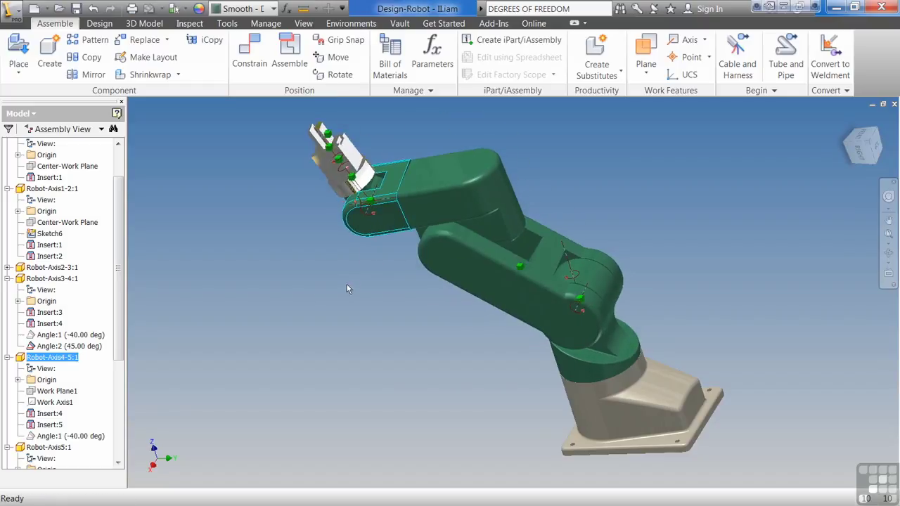
right_click(50, 436)
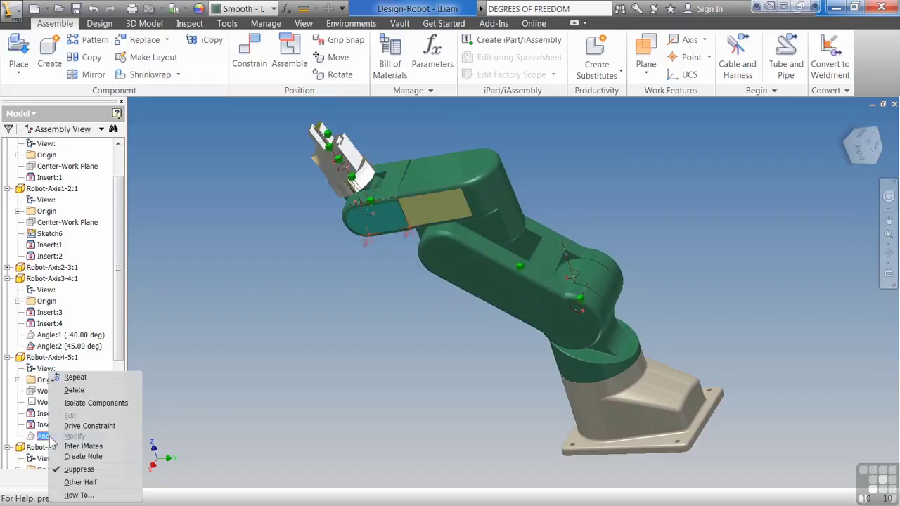
left_click(74, 470)
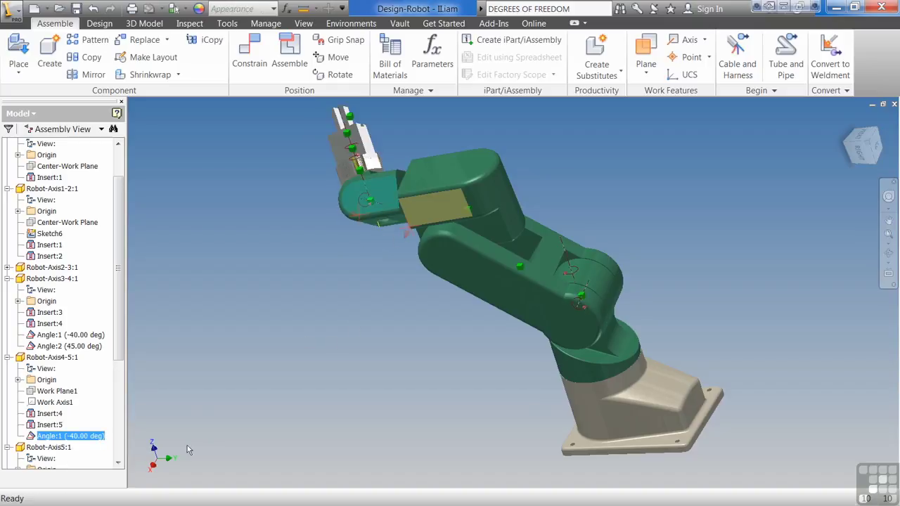
Edit Insert:5, toggle opposed and aligned solutions, then cancel, keeping the 0.000 mm offset
right_click(46, 425)
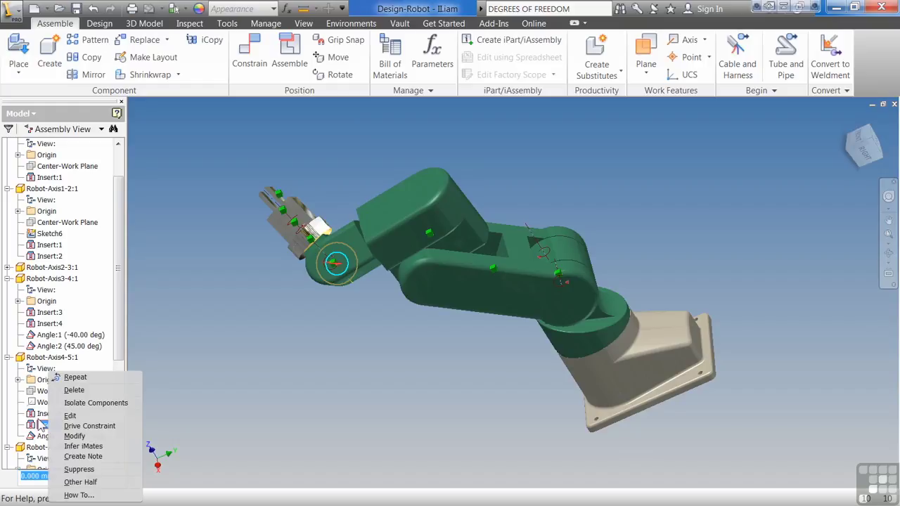
left_click(74, 436)
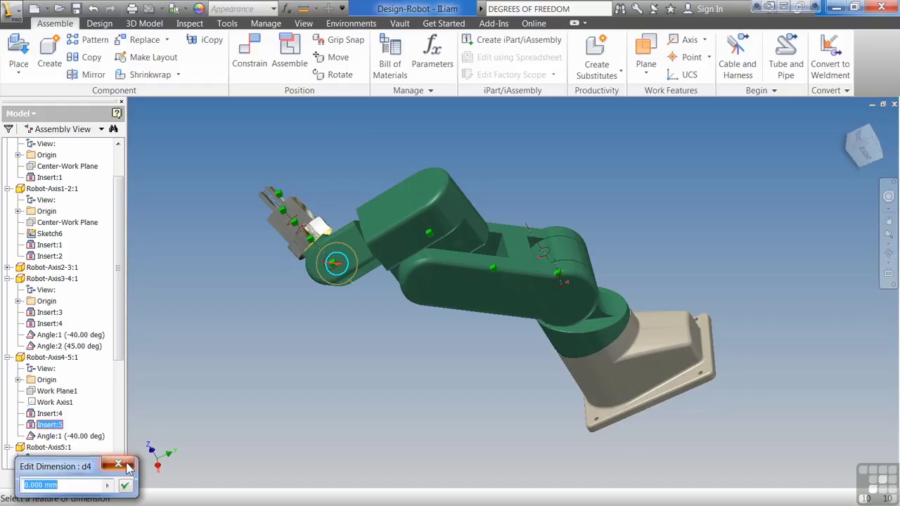
left_click(128, 466)
right_click(50, 425)
left_click(187, 393)
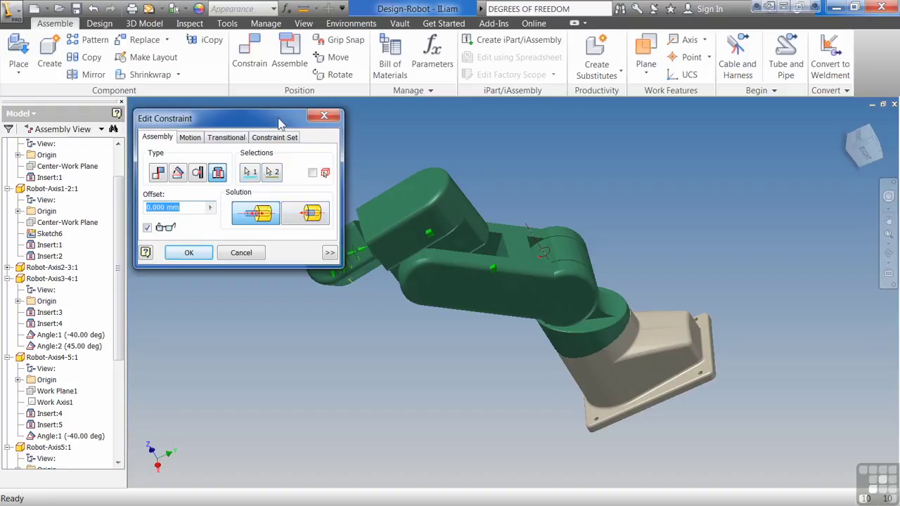
left_click_drag(279, 124, 225, 131)
left_click(257, 222)
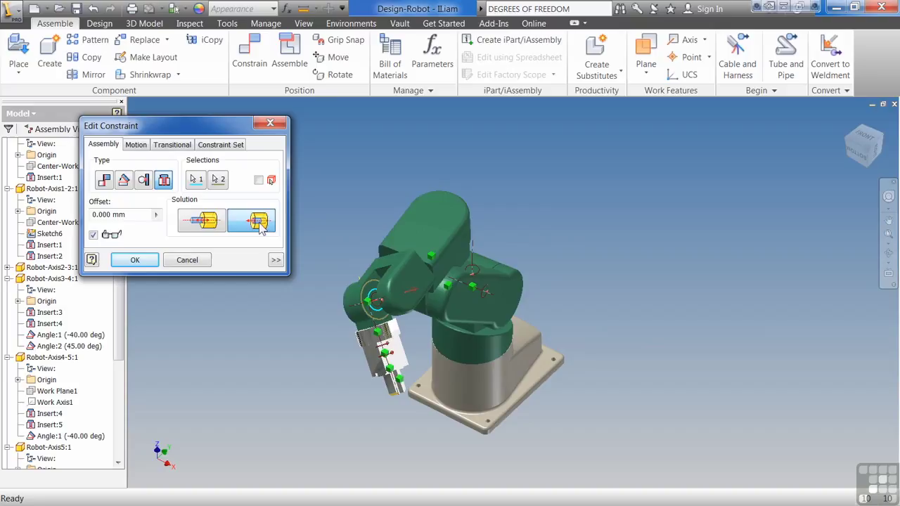
left_click(209, 222)
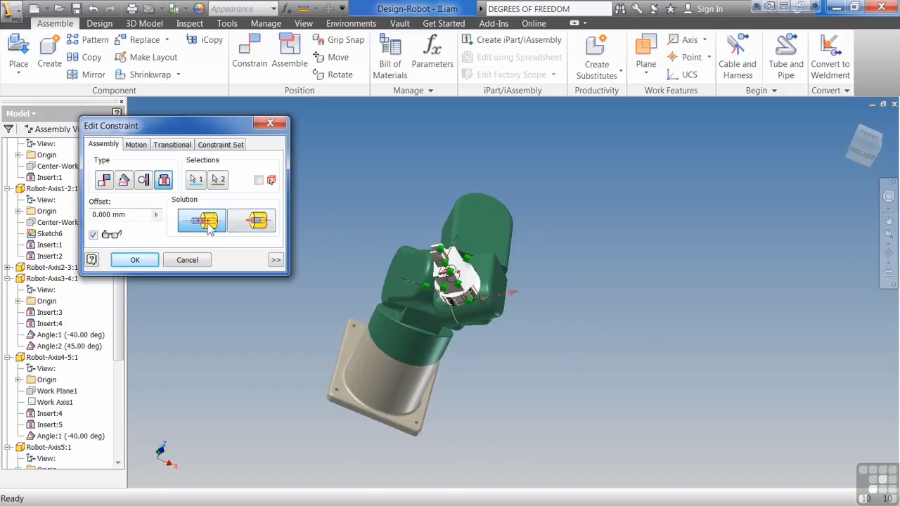
left_click(182, 261)
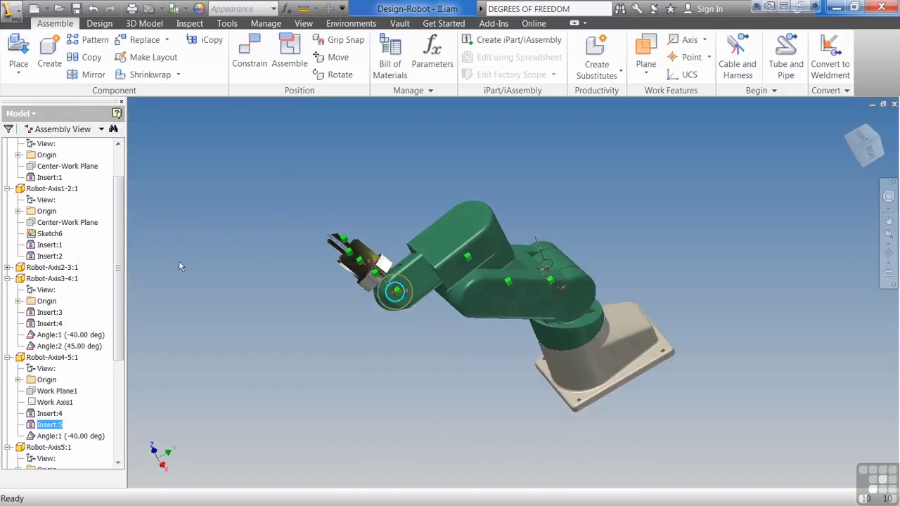
left_click(306, 345)
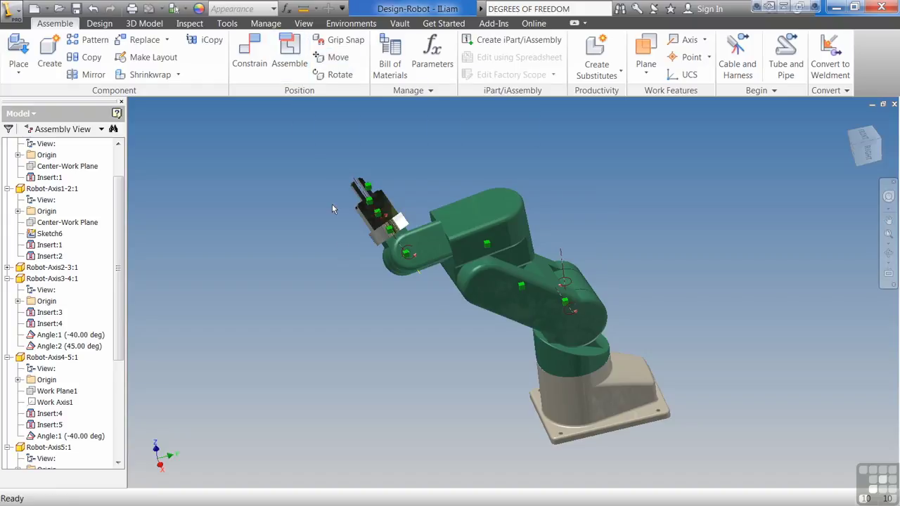
middle_click_drag(345, 268, 352, 386, "shift")
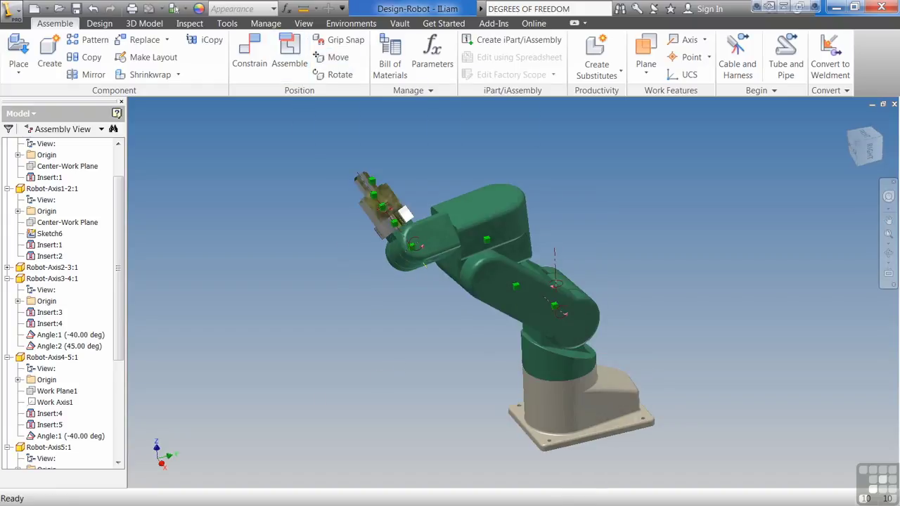